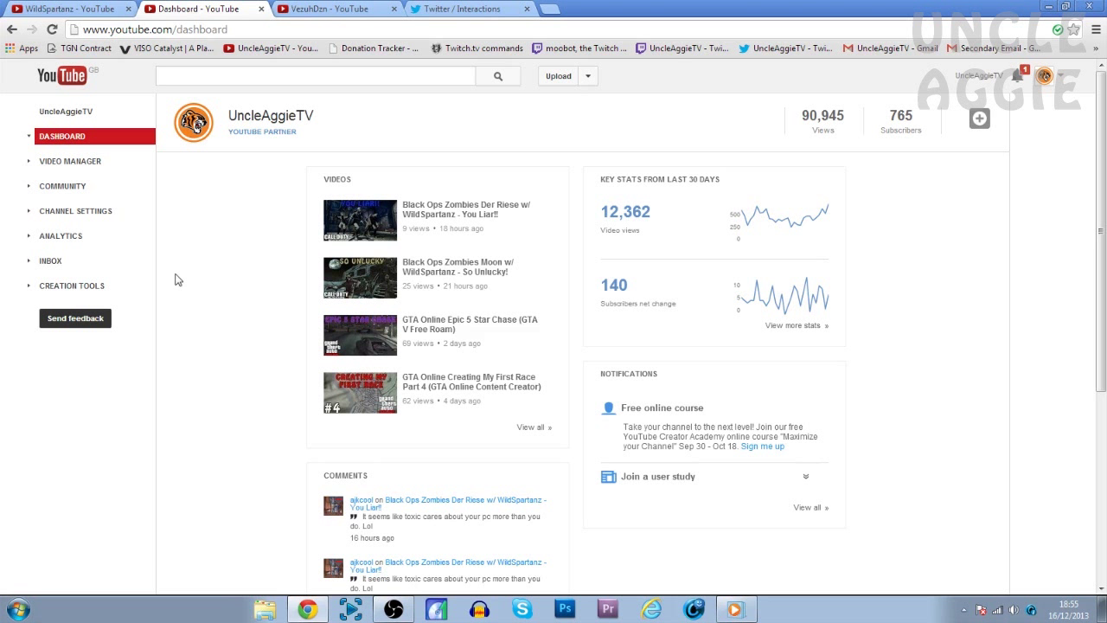
# Go to Video Manager's Copyright Notices list and open the Tomb Raider video's Edit dropdown
pyautogui.click(100, 170)
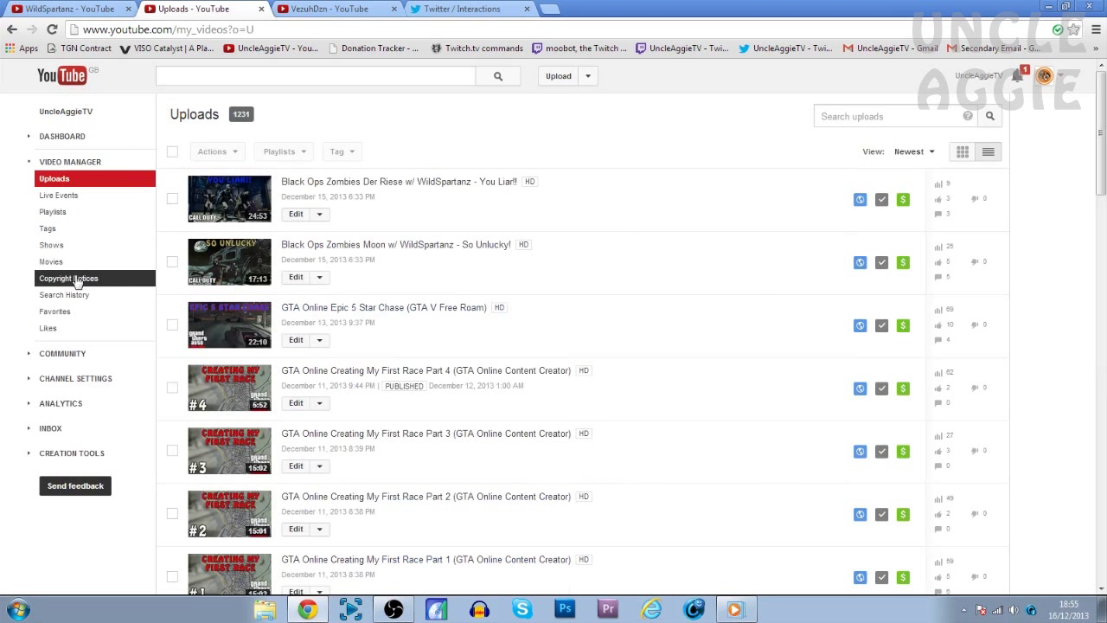
pyautogui.click(87, 277)
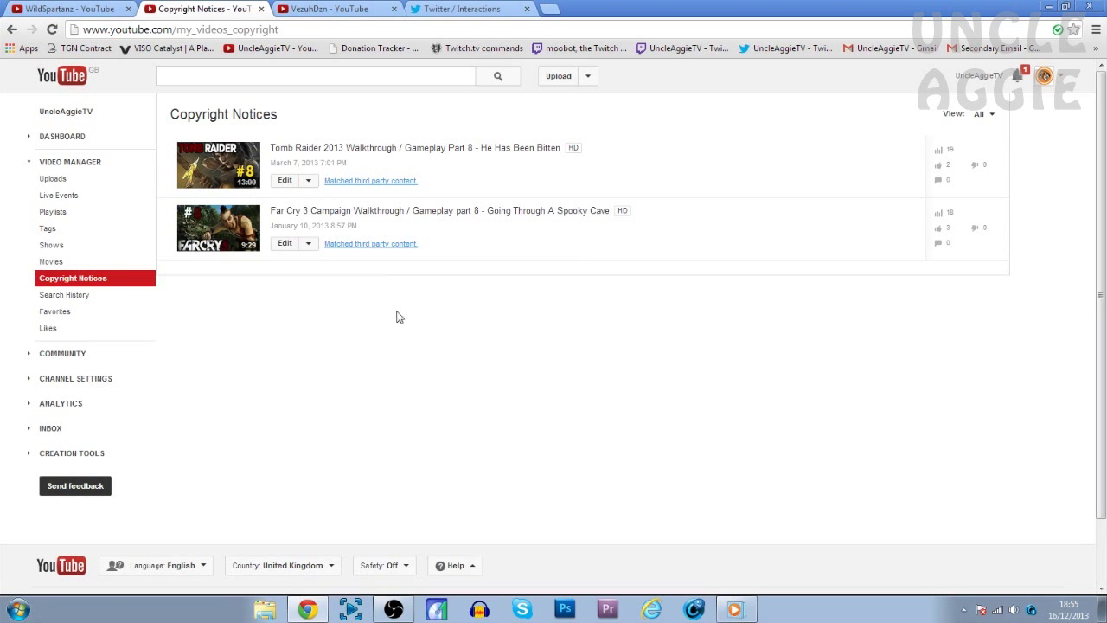
pyautogui.click(312, 182)
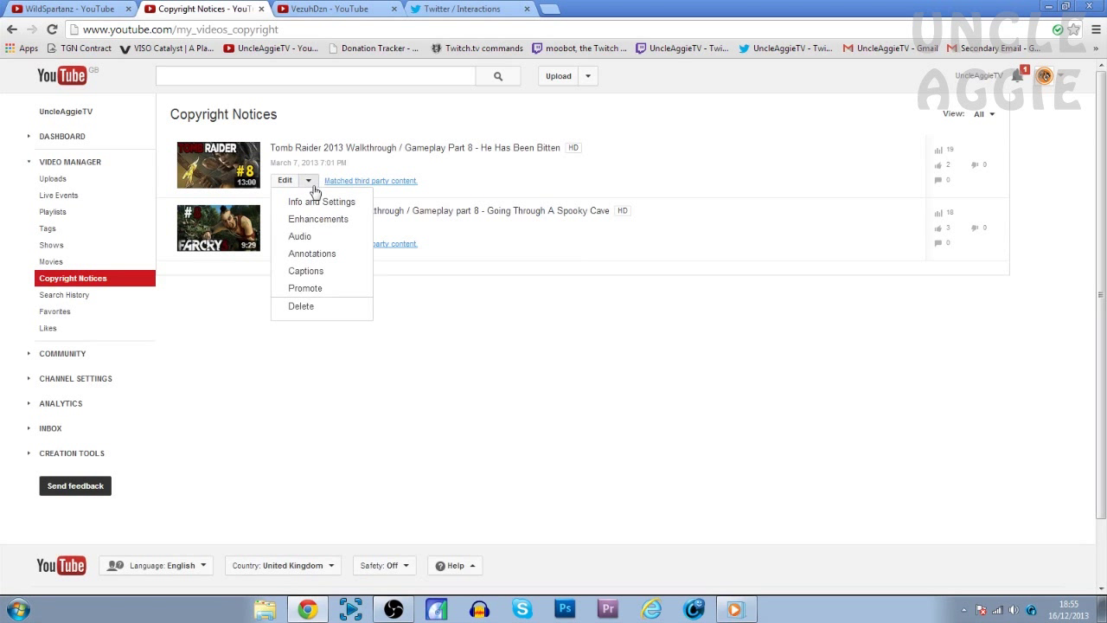
# In the audio editor, remove the matched song Reaching Roth from Tomb Raider Part 8 and save
pyautogui.click(316, 235)
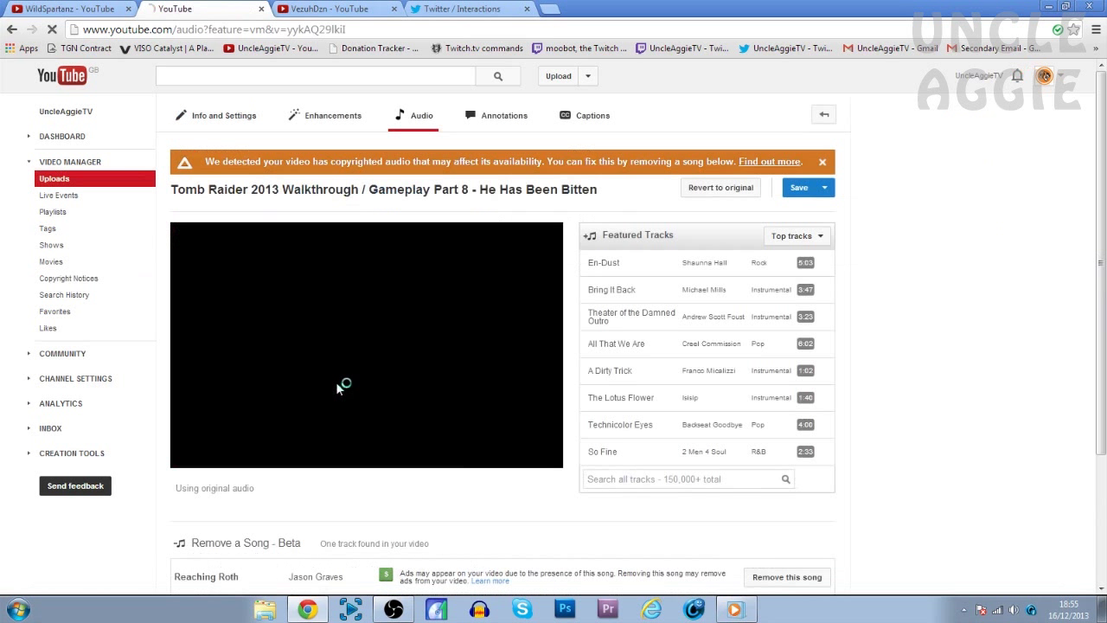
pyautogui.click(188, 458)
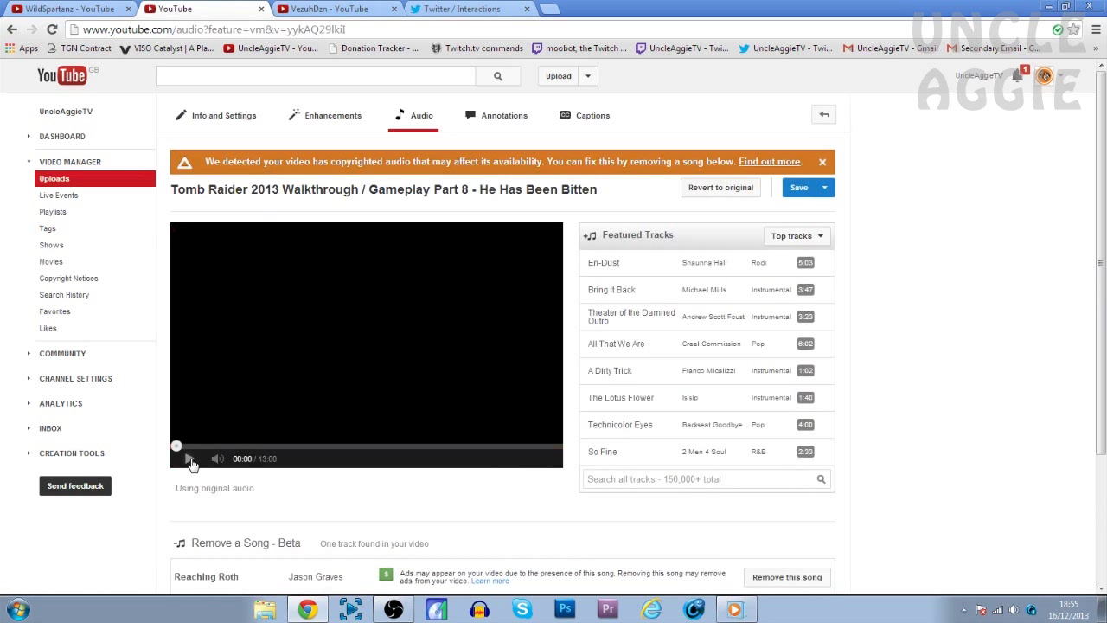
pyautogui.scroll(-3, 904, 339)
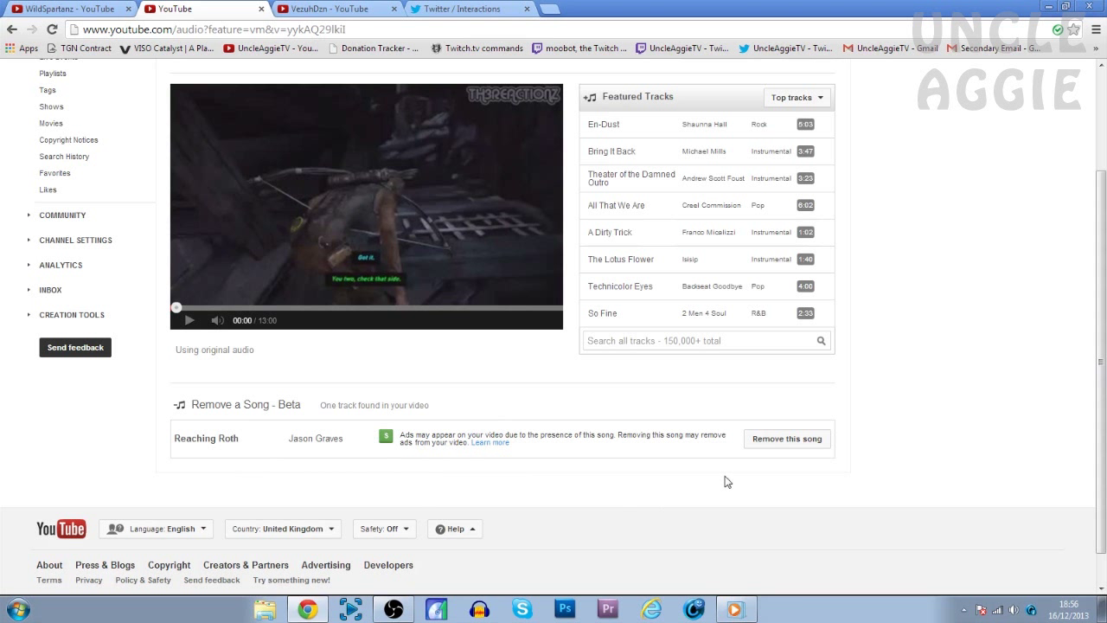
pyautogui.click(783, 439)
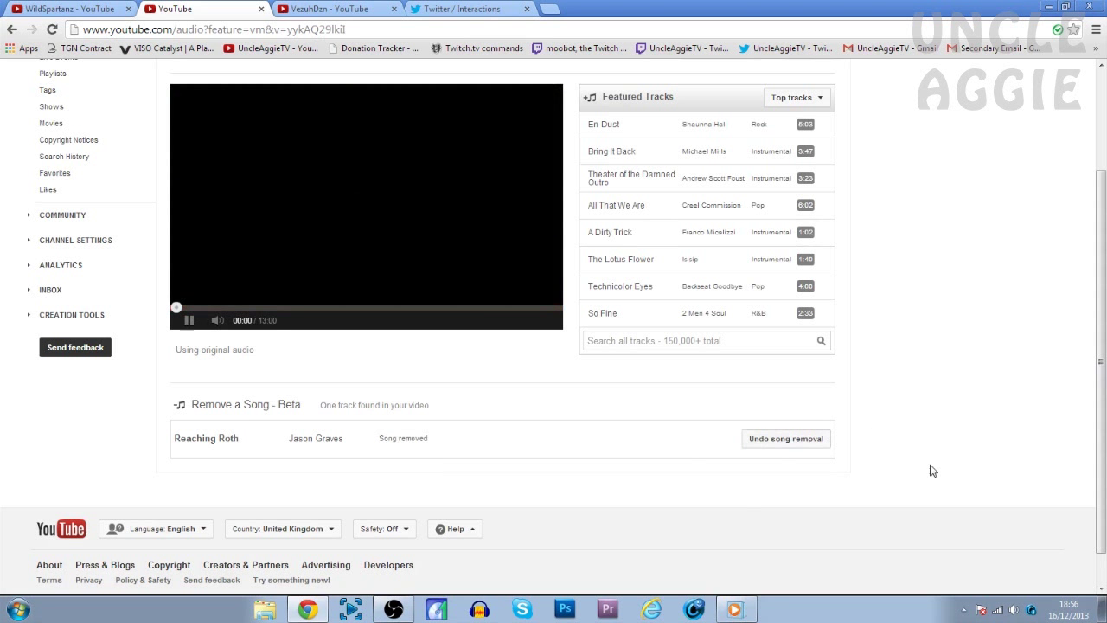
pyautogui.scroll(2, 933, 471)
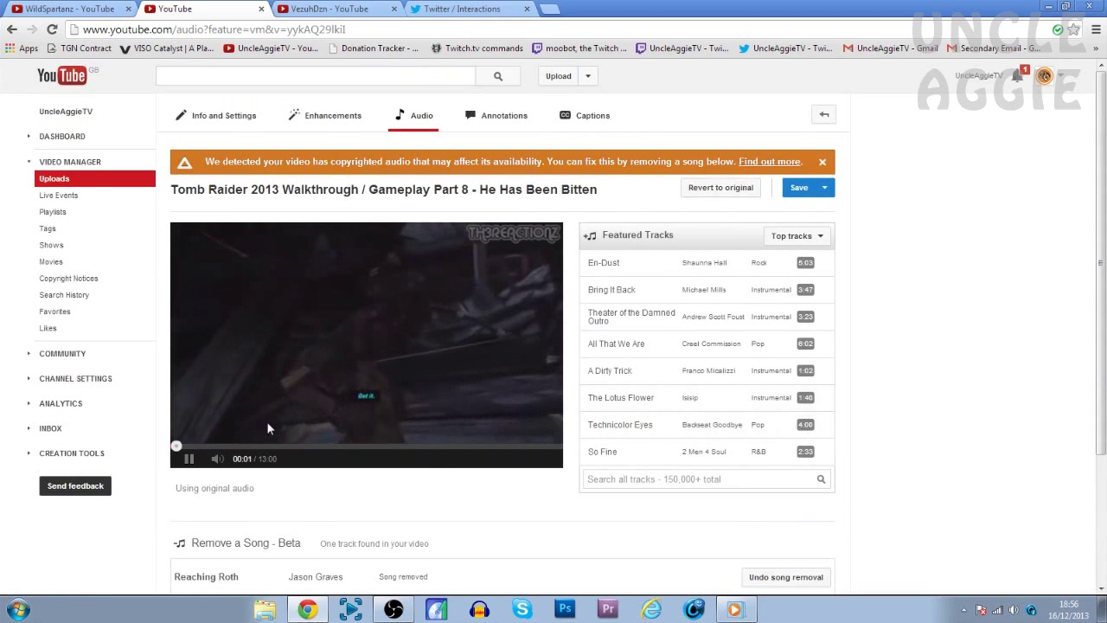
pyautogui.click(798, 187)
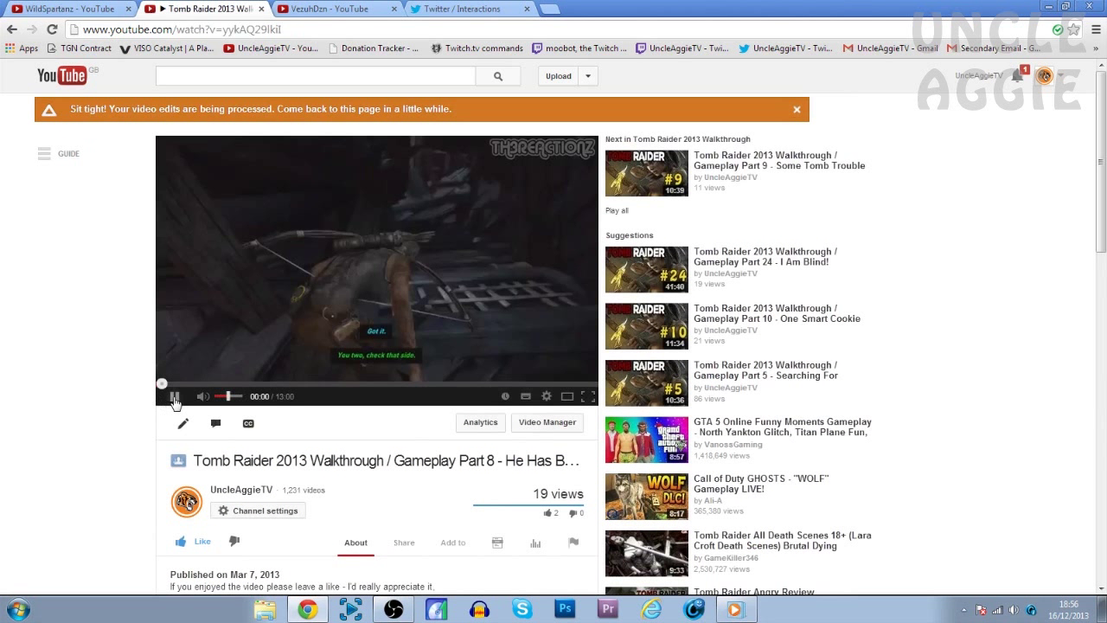
# Tick Usage policy under Tomb Raider Part 8's Monetization settings, save, and close the watch page
pyautogui.click(174, 398)
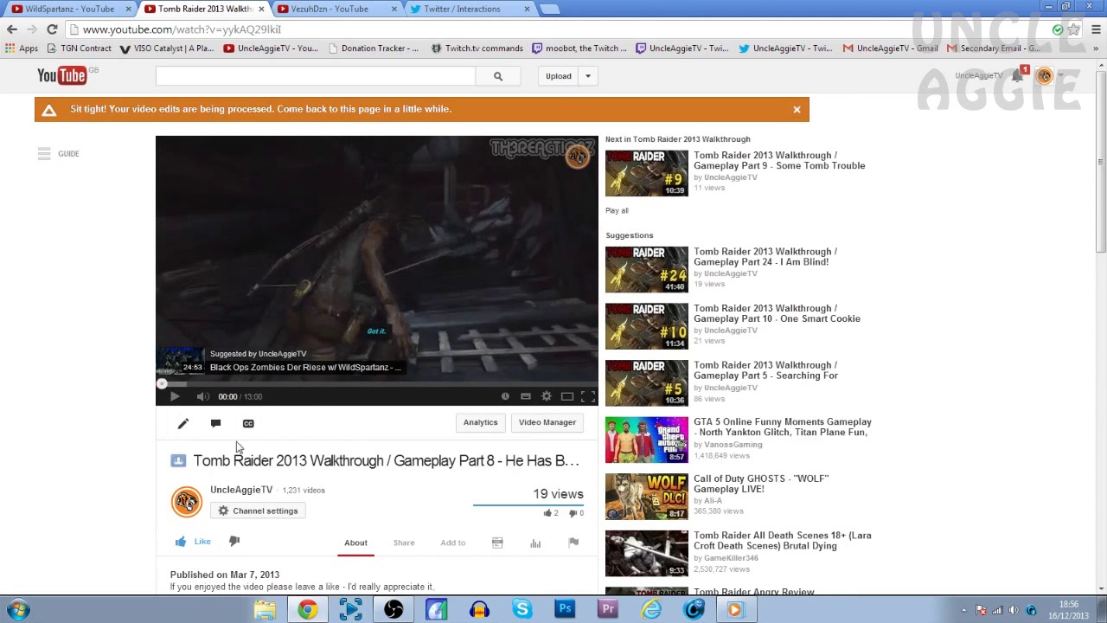
pyautogui.click(183, 423)
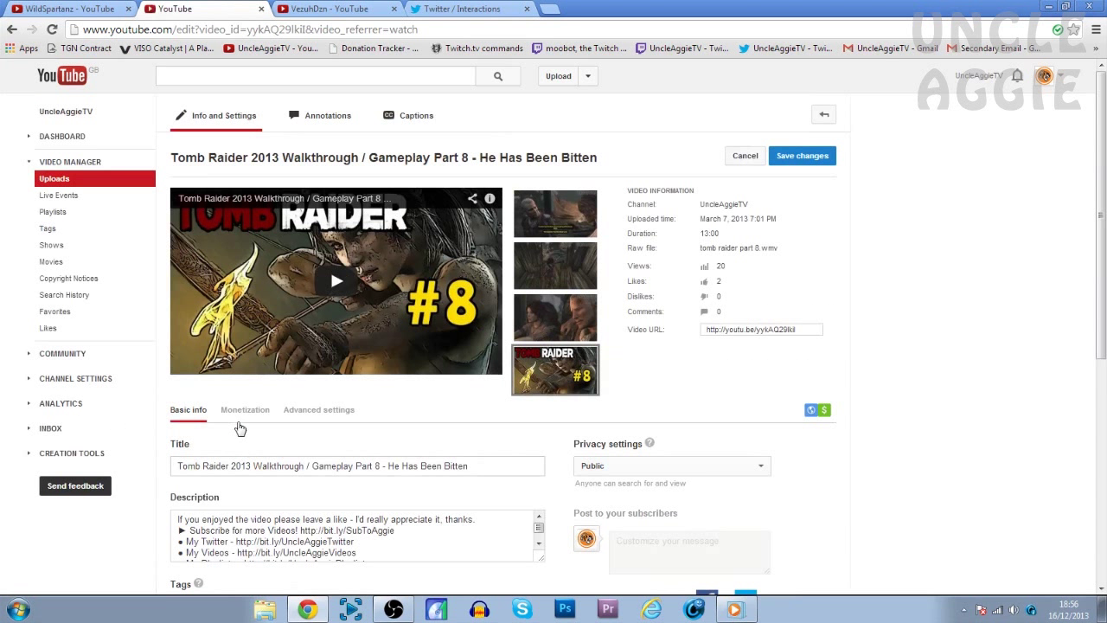
pyautogui.click(238, 423)
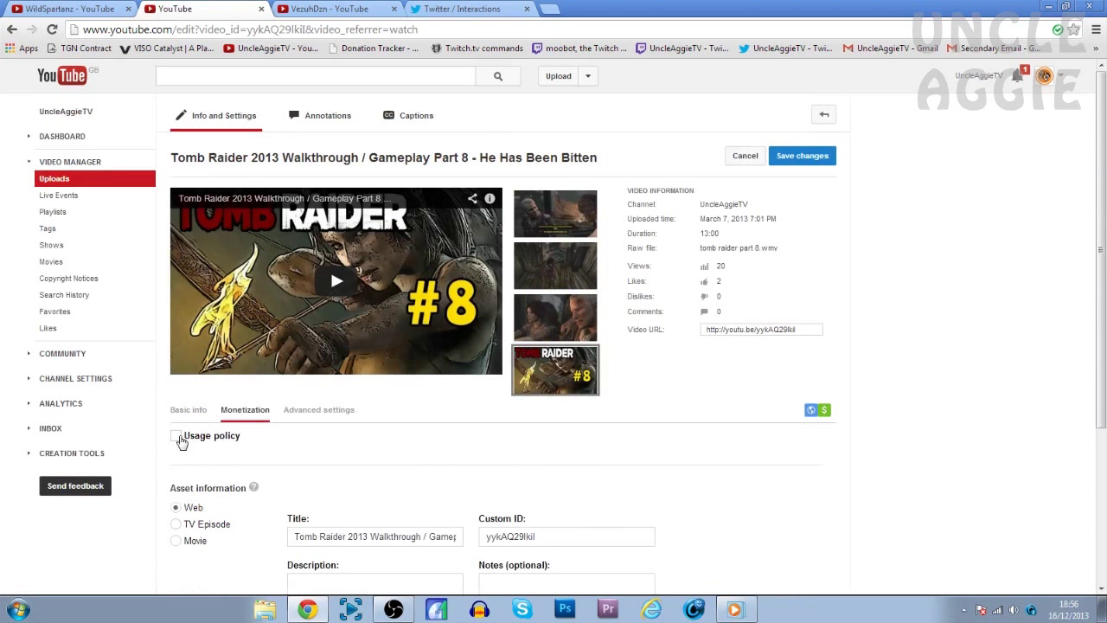
pyautogui.click(181, 441)
pyautogui.scroll(-4, 870, 425)
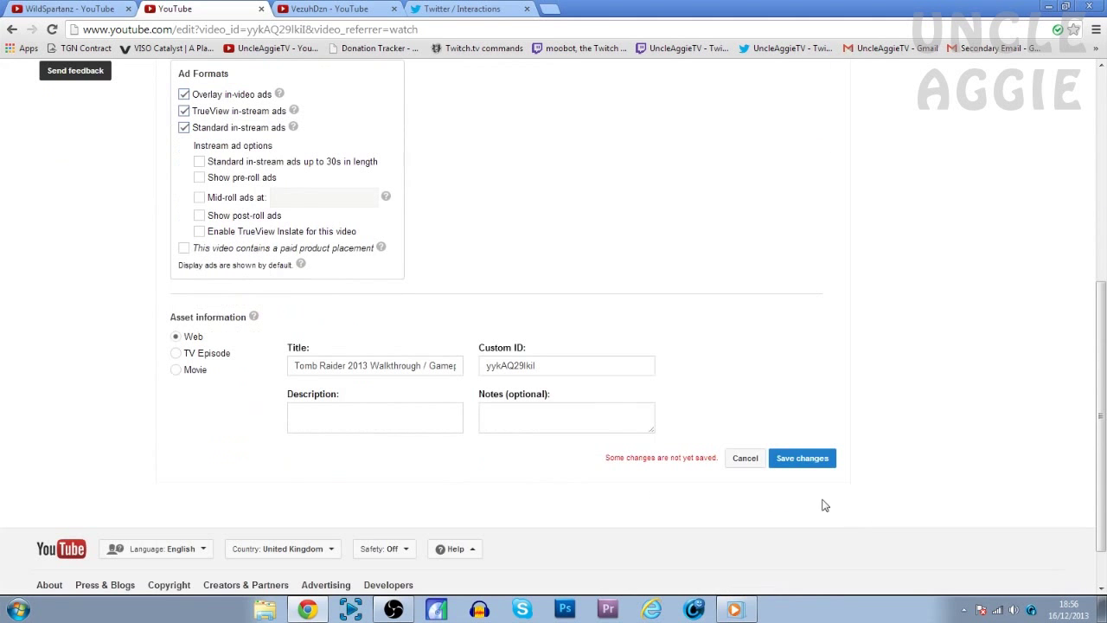
pyautogui.click(821, 463)
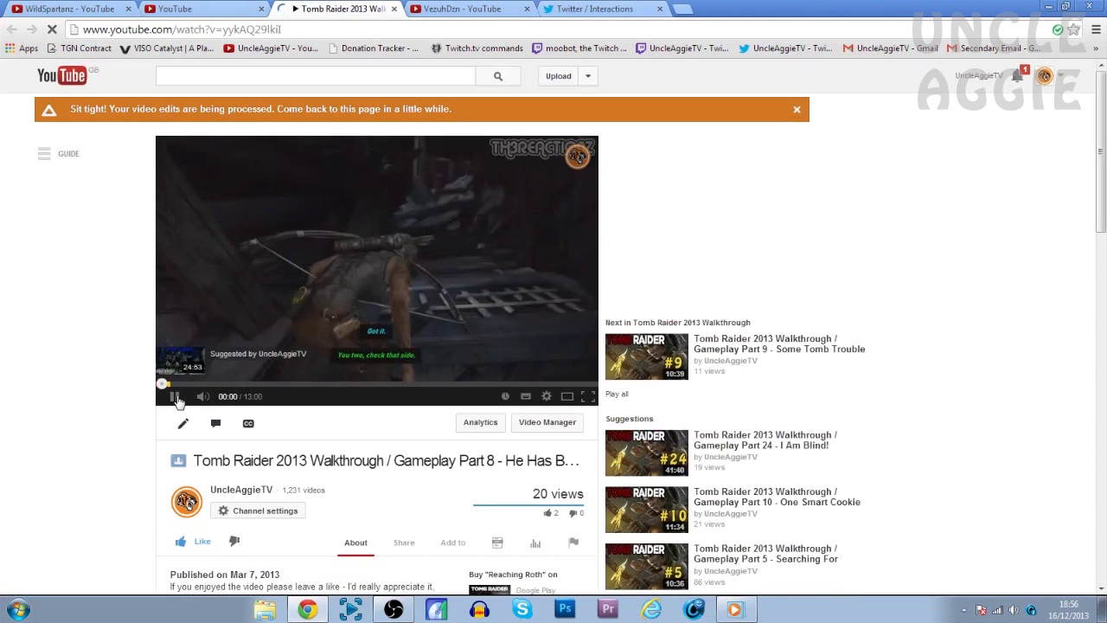
pyautogui.click(174, 397)
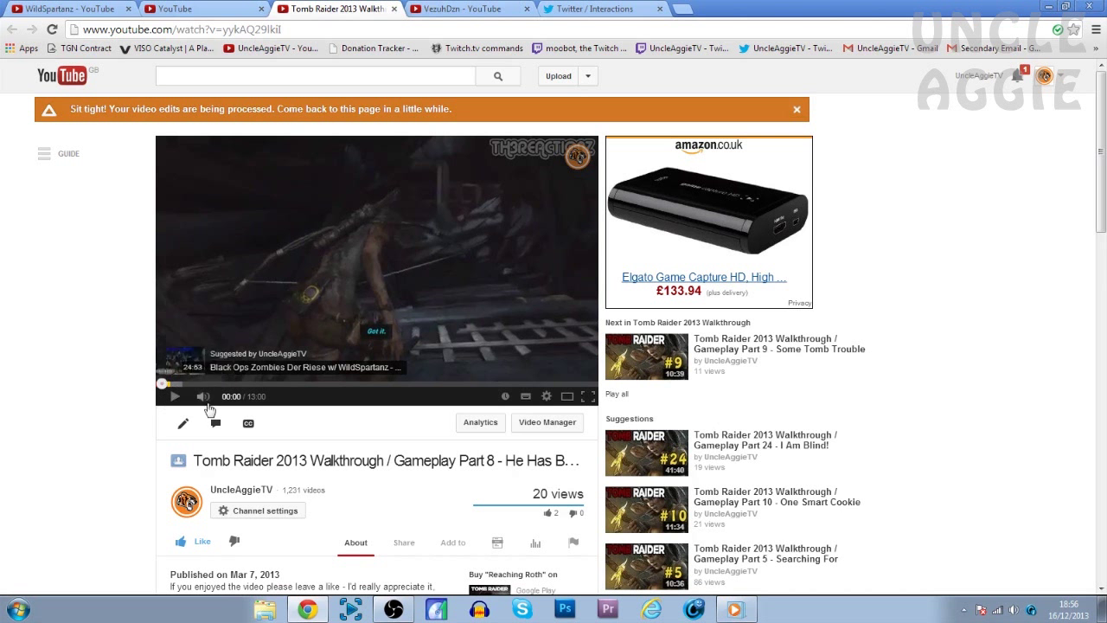
pyautogui.click(394, 8)
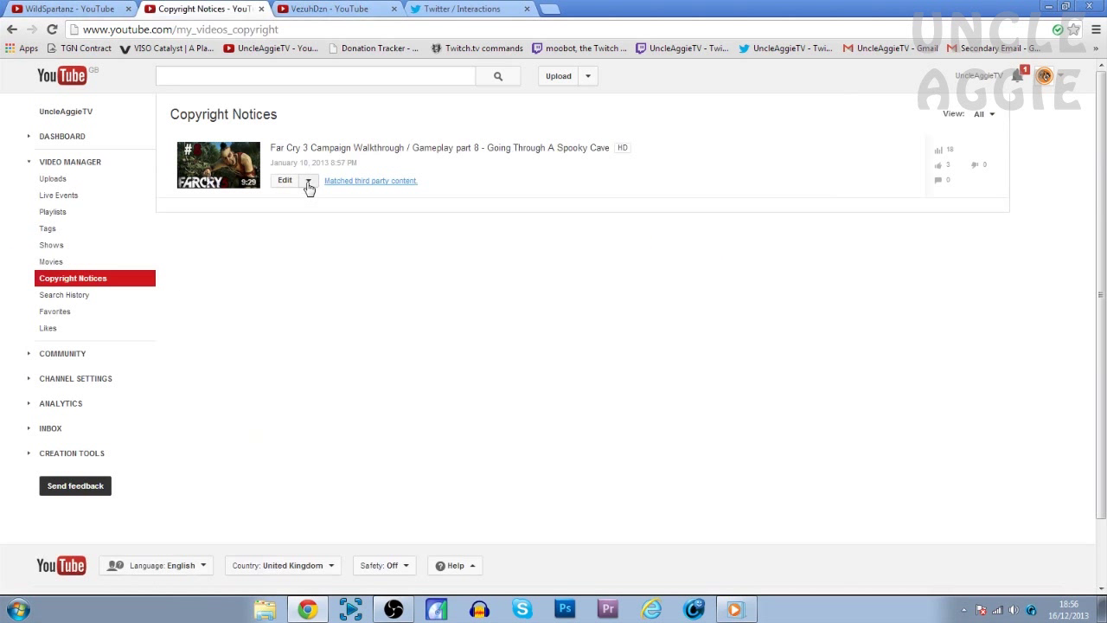
# In the audio editor, remove the matched song Bad Trip from Far Cry 3 part 8 and save
pyautogui.click(309, 188)
pyautogui.click(294, 237)
pyautogui.click(186, 459)
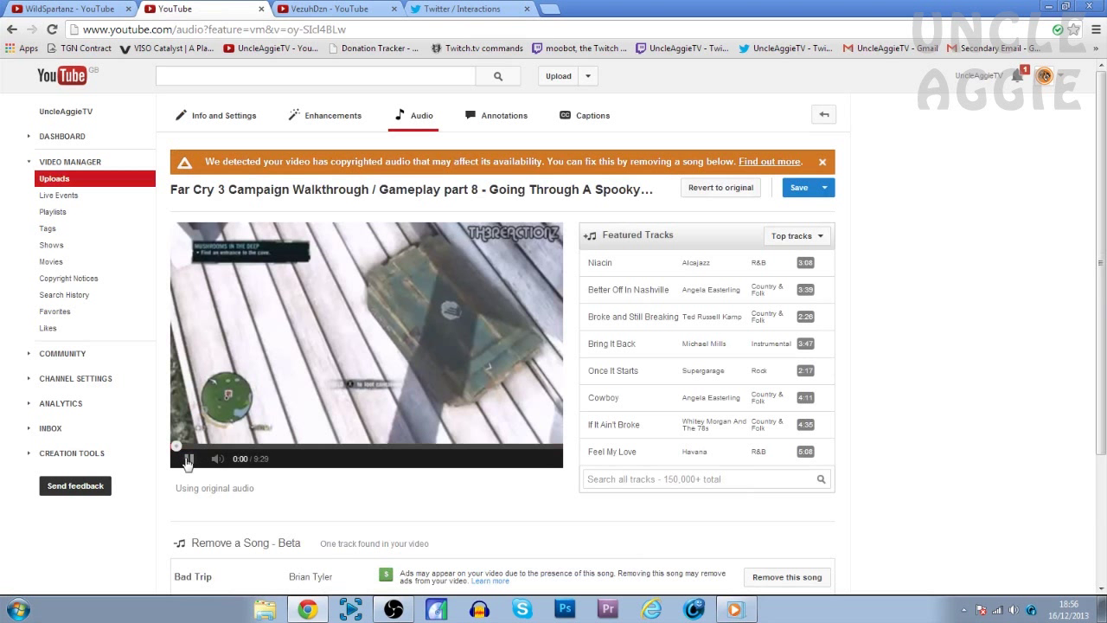
pyautogui.click(187, 460)
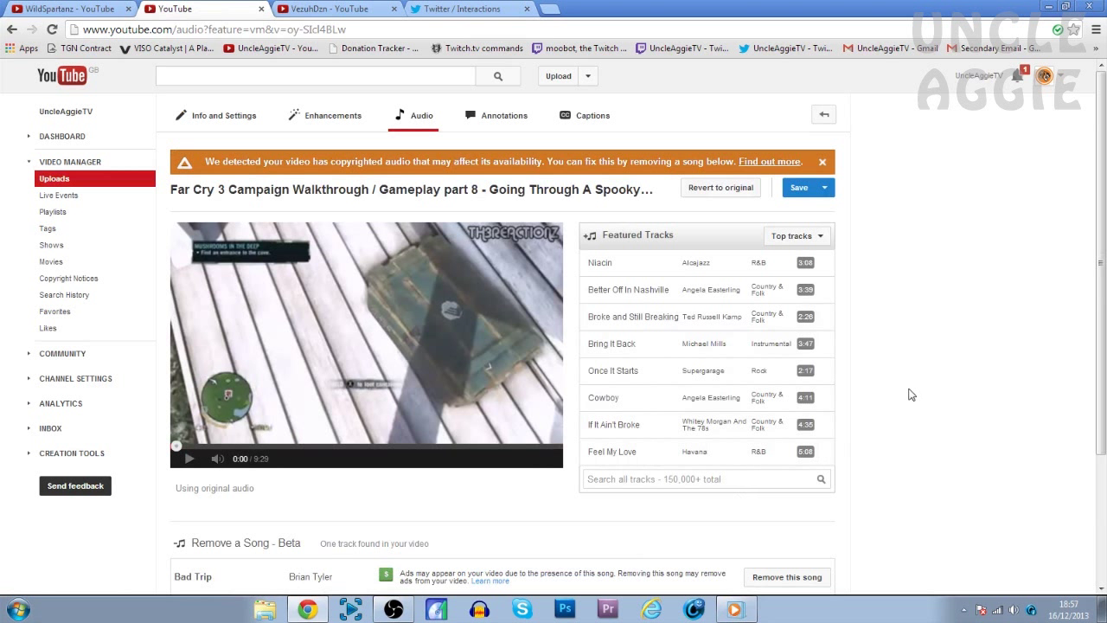
pyautogui.scroll(-3, 908, 394)
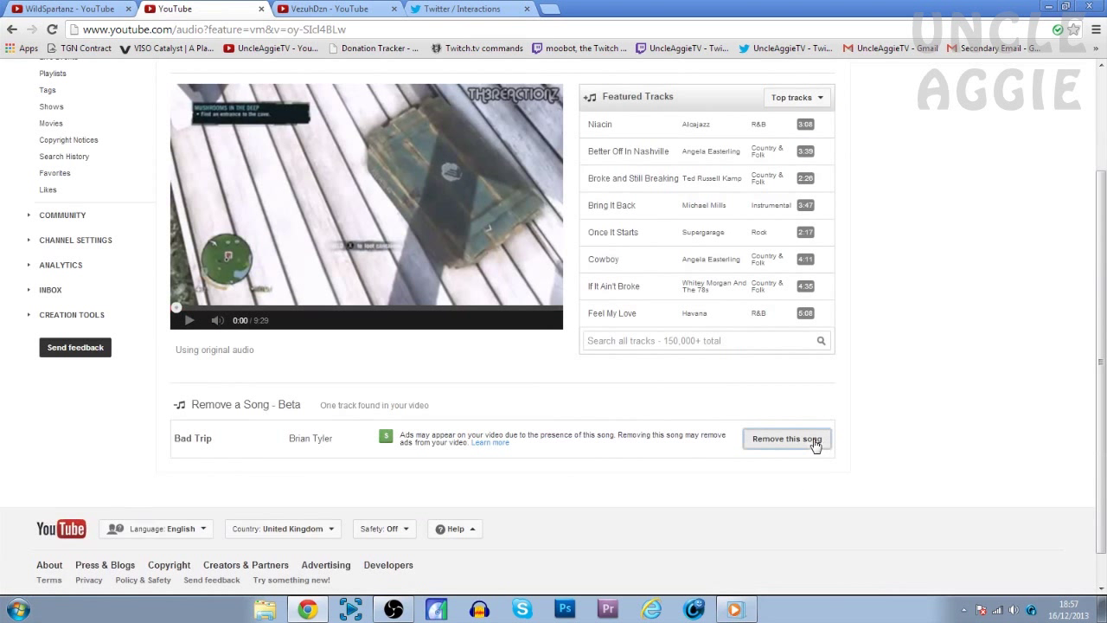
pyautogui.click(787, 439)
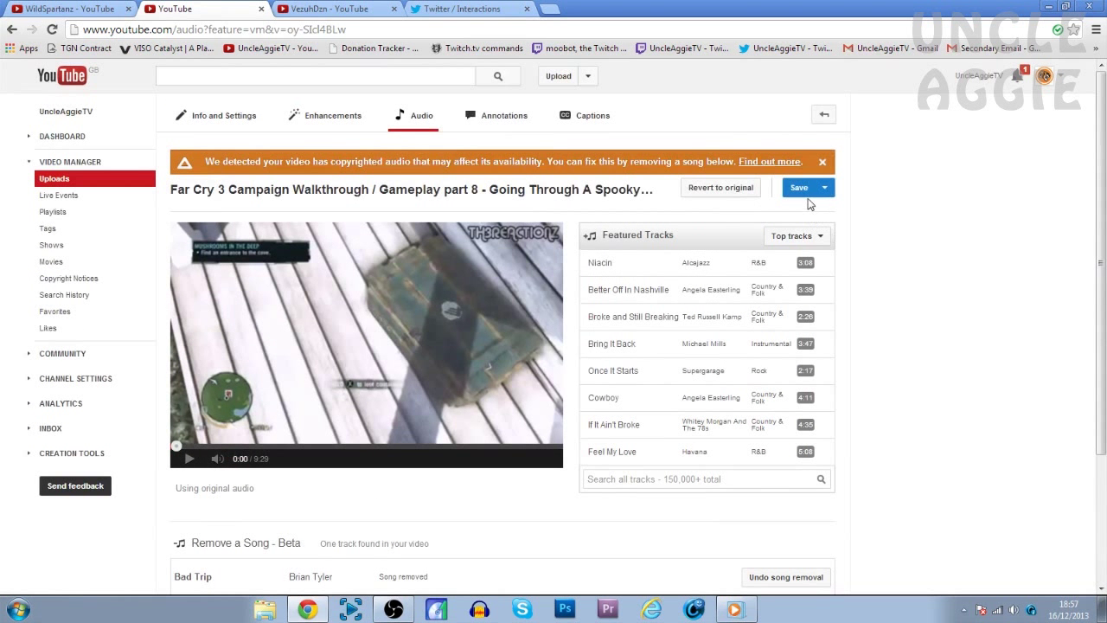
pyautogui.click(804, 190)
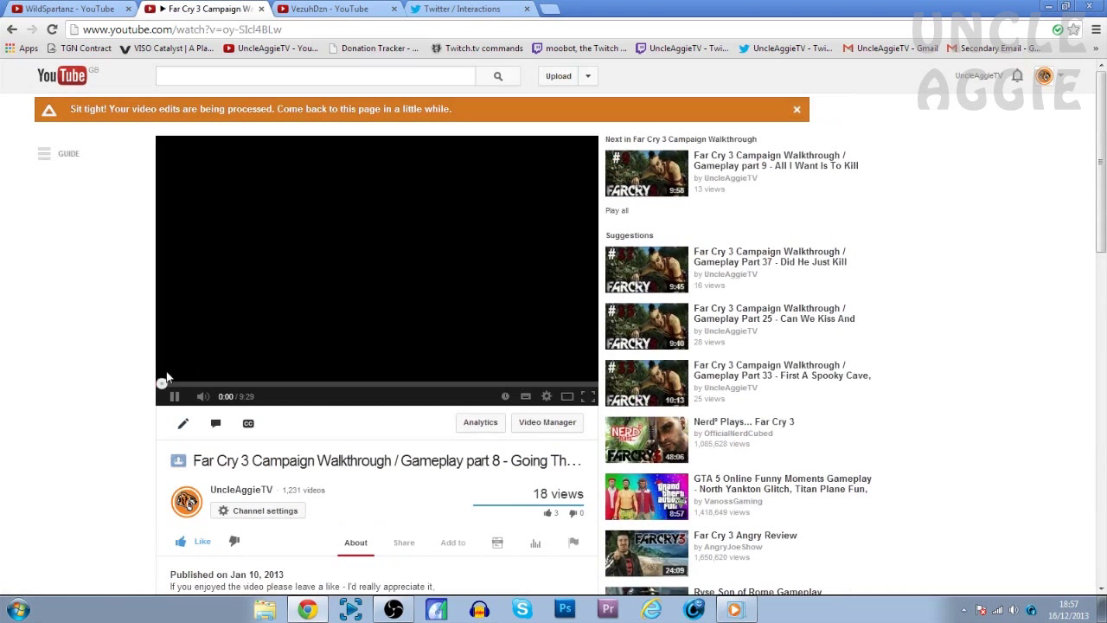
# Tick Usage policy under Far Cry 3 part 8's Monetization settings, save, and reopen its watch page
pyautogui.click(259, 489)
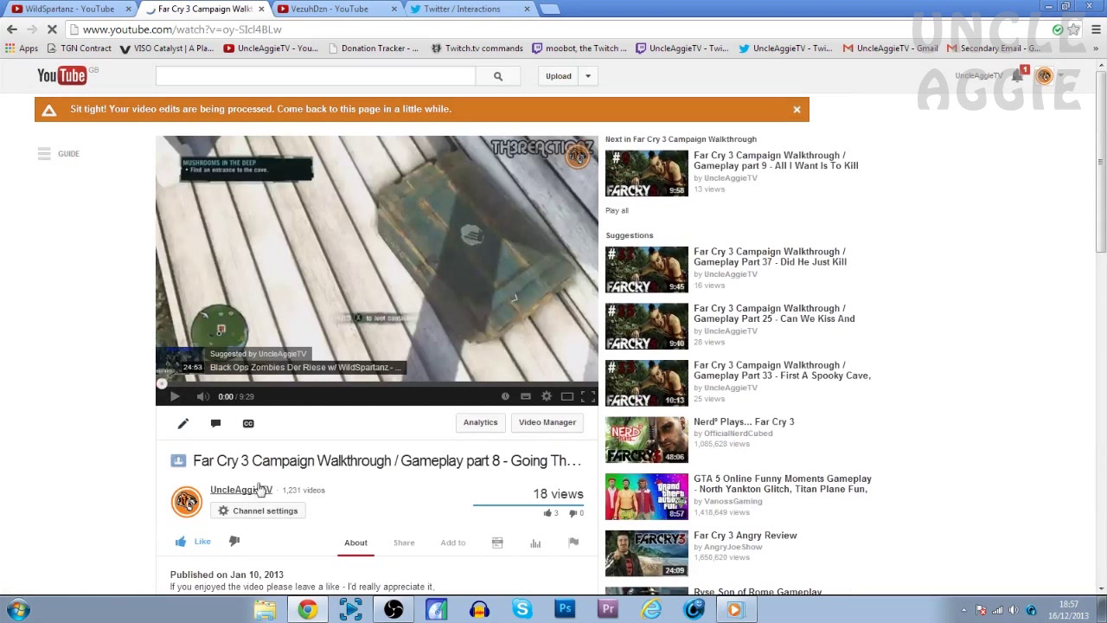
pyautogui.click(186, 426)
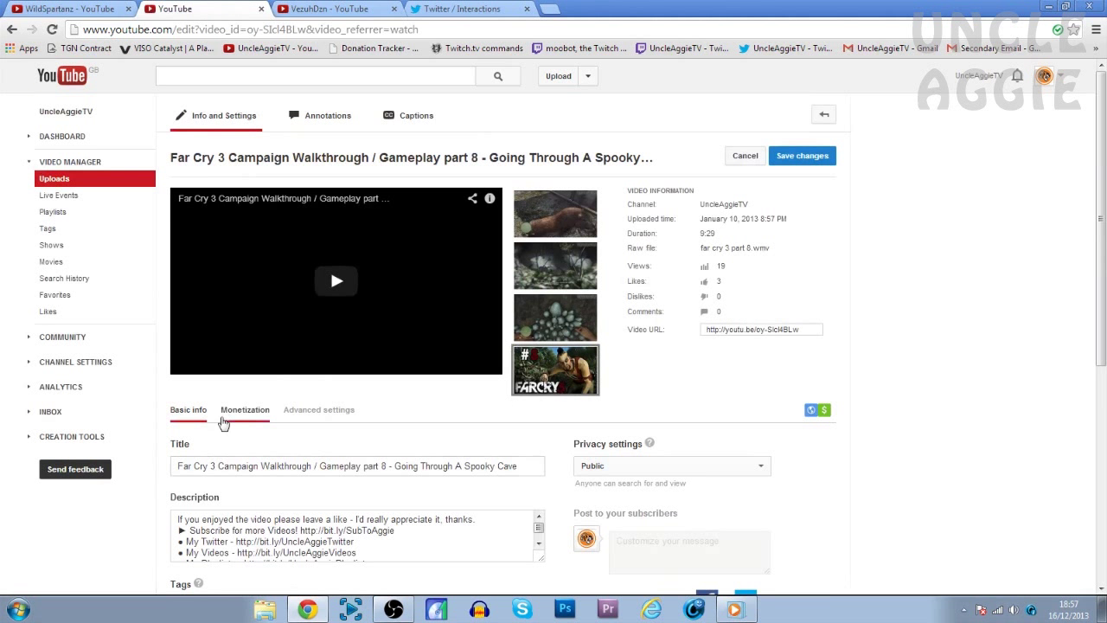
pyautogui.click(235, 412)
pyautogui.click(177, 436)
pyautogui.scroll(-1, 893, 453)
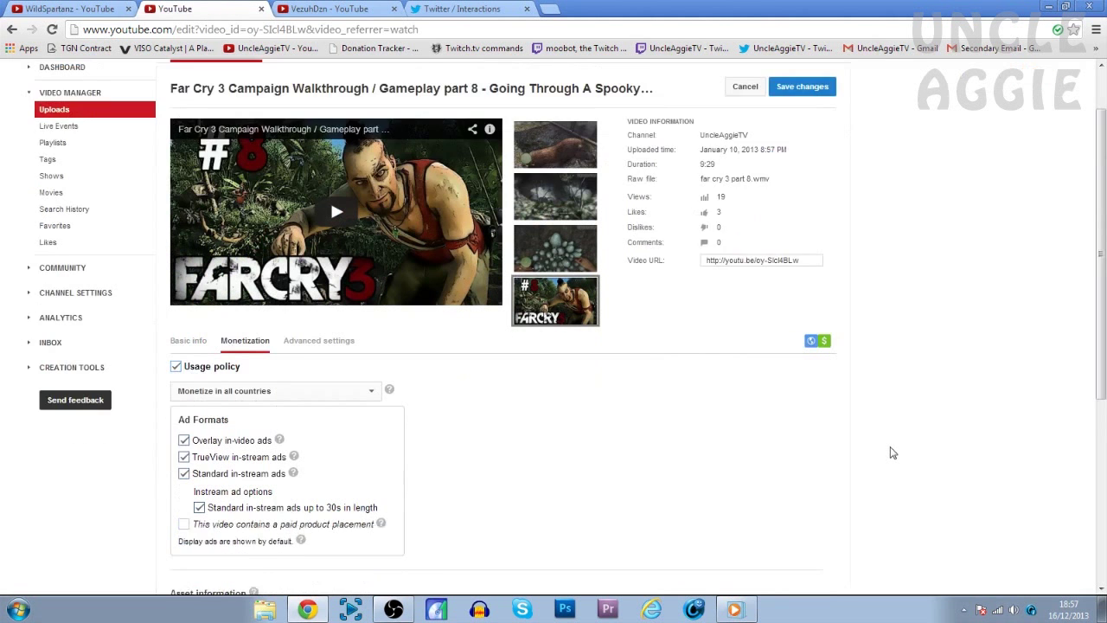
pyautogui.scroll(-5, 893, 452)
pyautogui.click(813, 399)
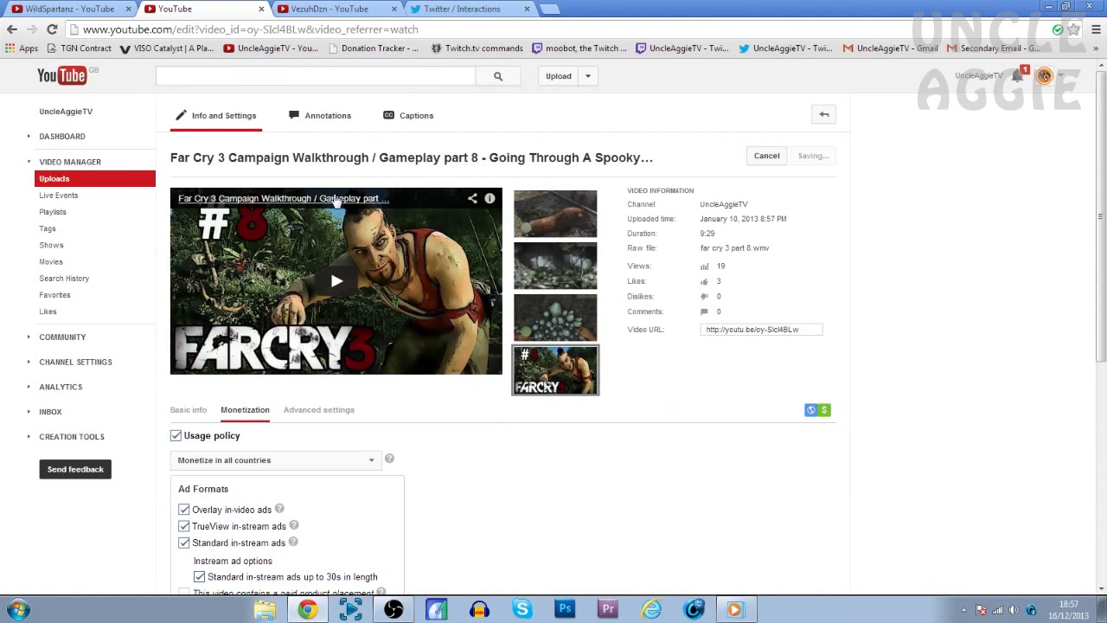
pyautogui.click(336, 199)
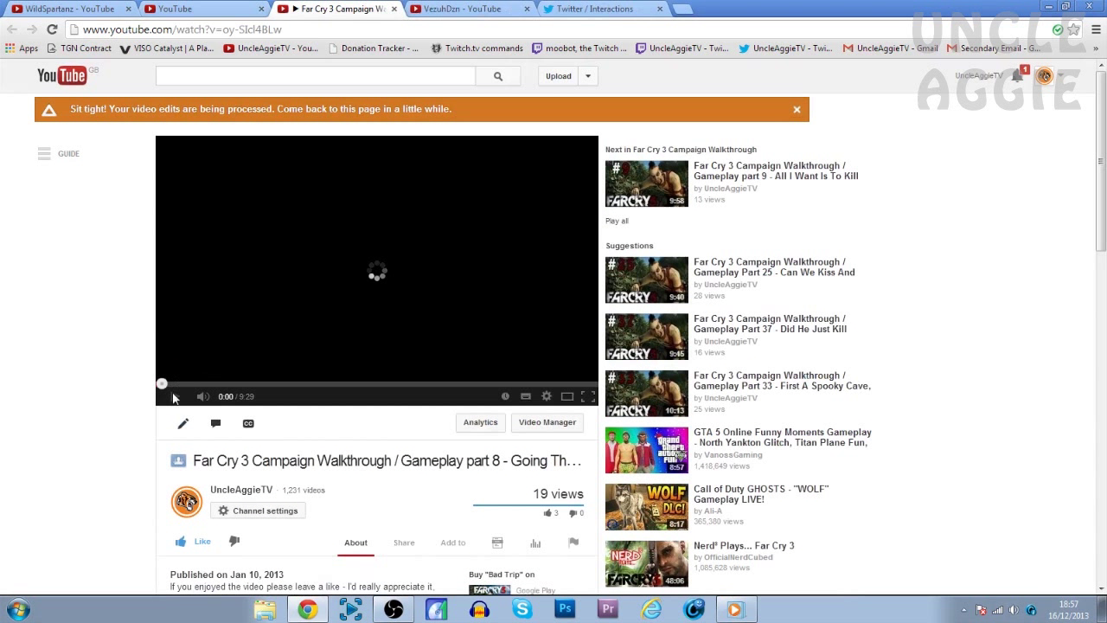
# Play Far Cry 3 part 8 to confirm a pre-roll ad runs, then return to the channel dashboard
pyautogui.click(174, 397)
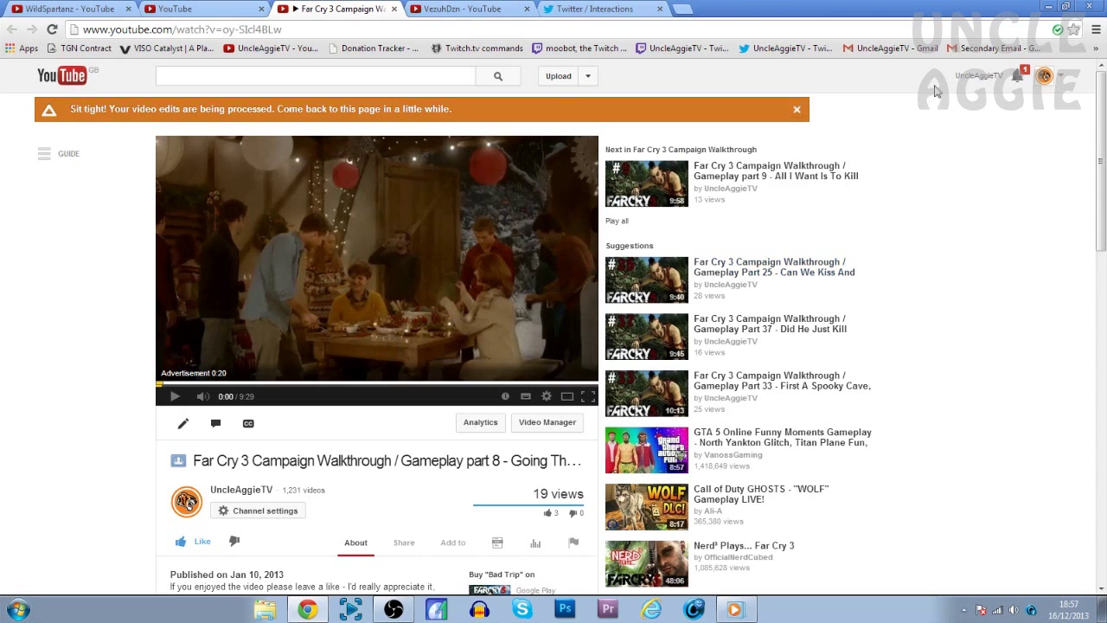
pyautogui.click(960, 78)
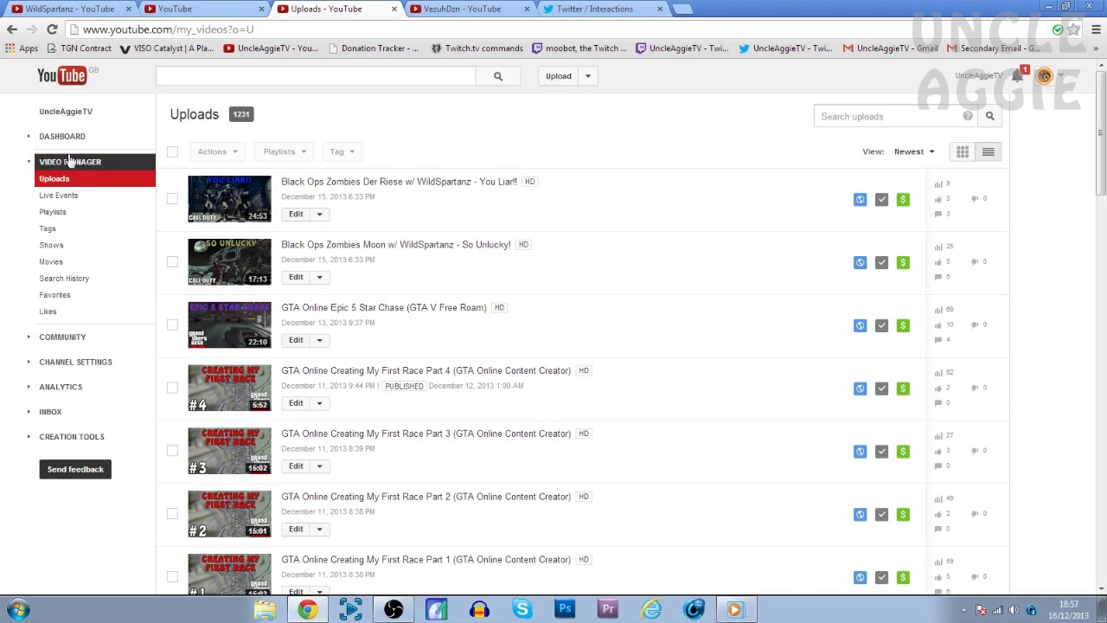
pyautogui.click(31, 179)
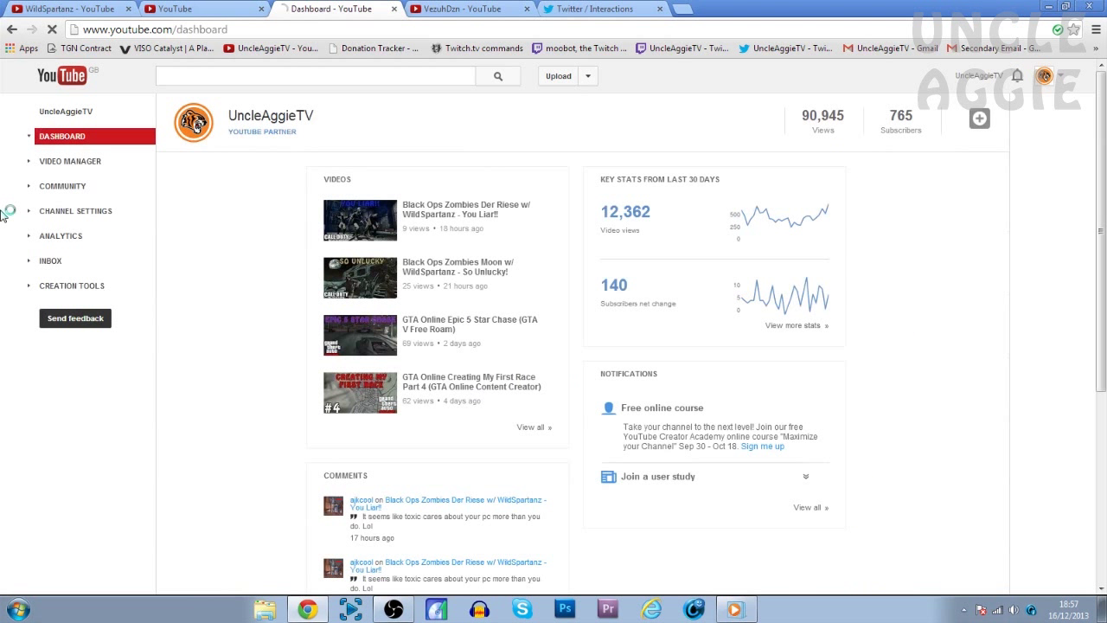